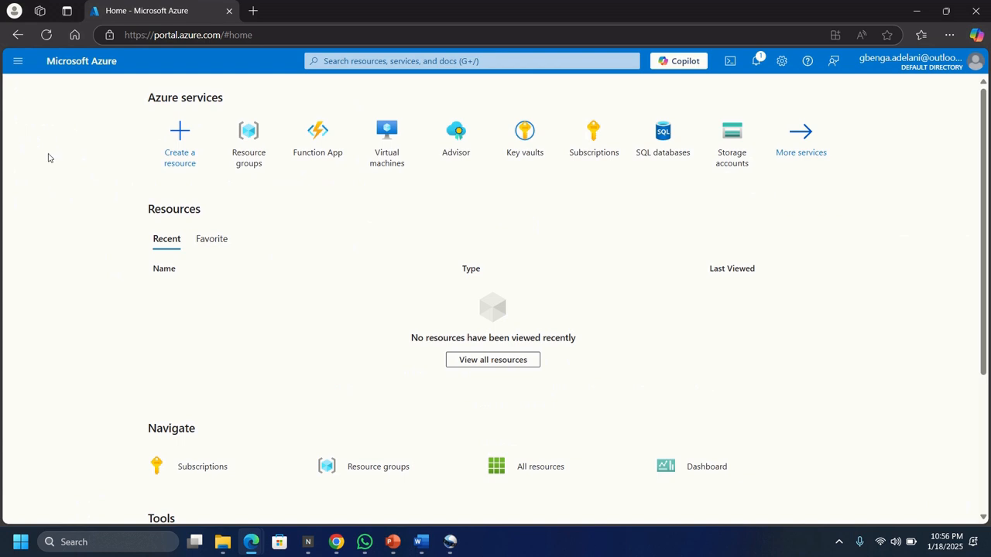
Step: Find the Function App service and start creating a new function app on the Consumption hosting plan
click(447, 62)
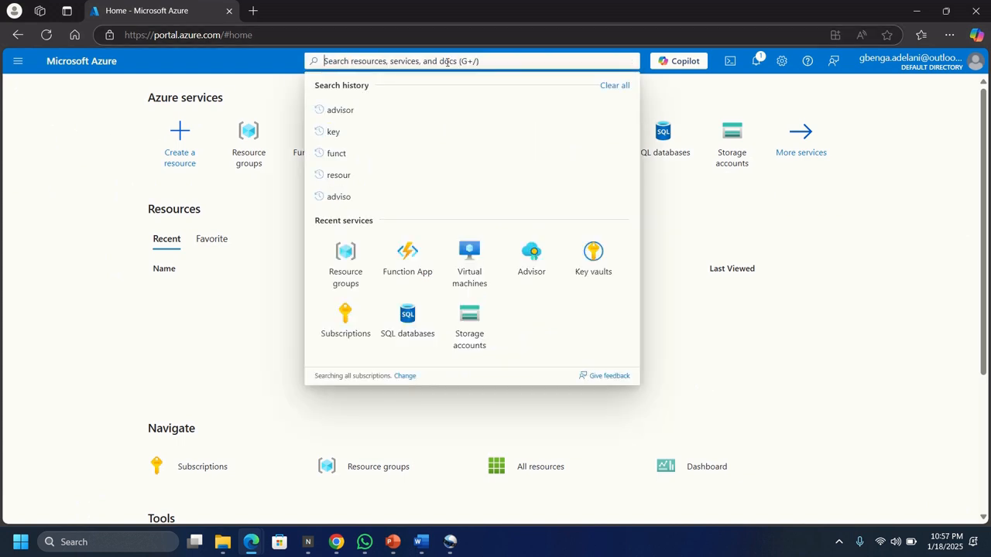
text(funct)
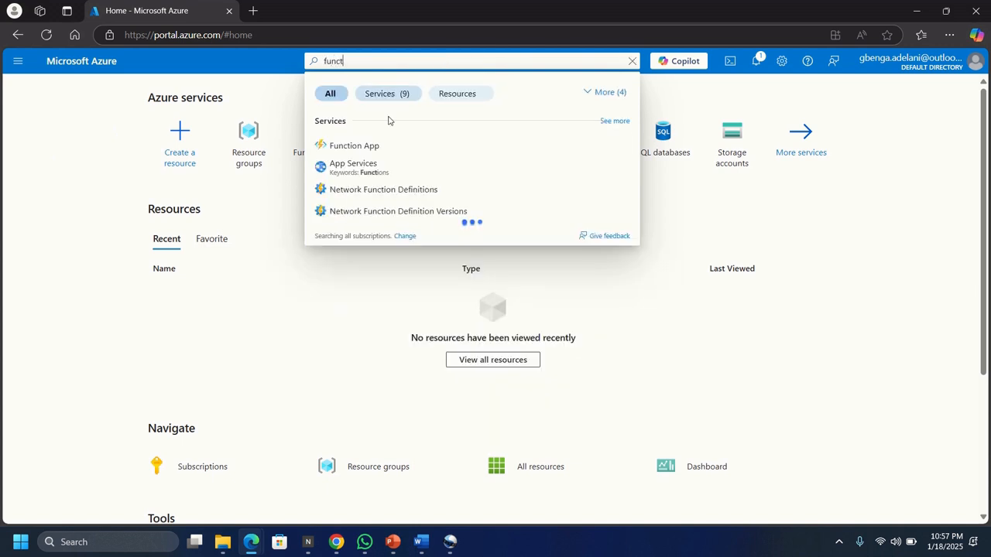
click(347, 147)
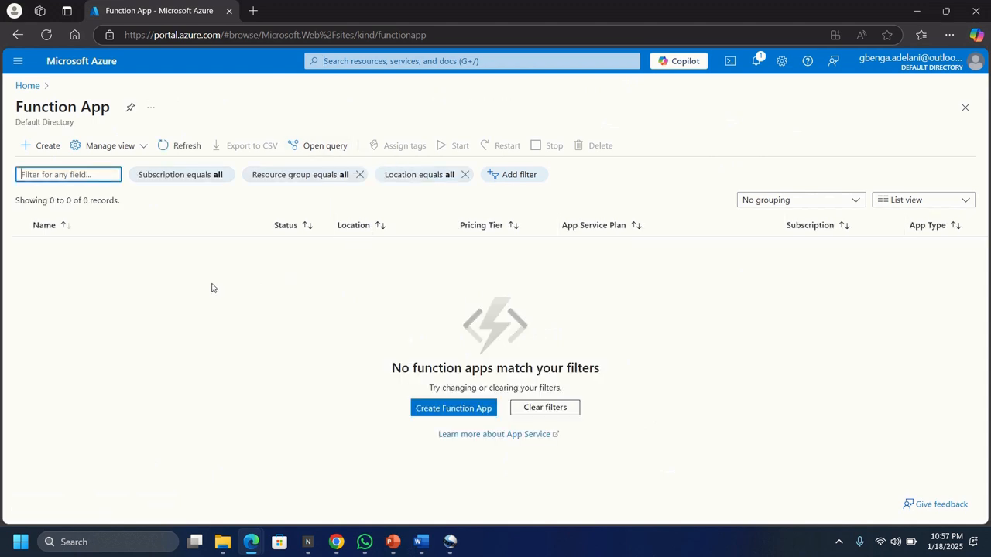
click(42, 147)
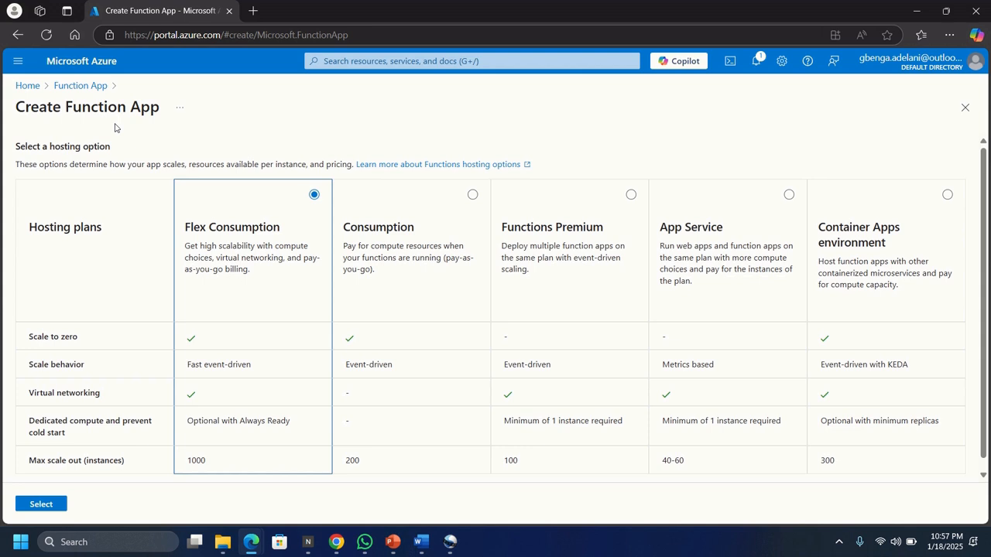
click(472, 195)
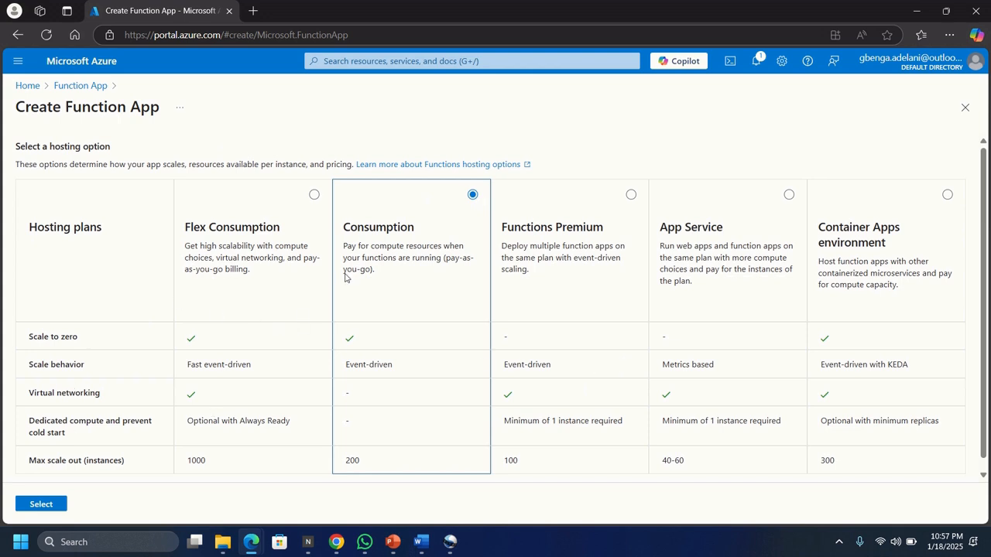
click(37, 508)
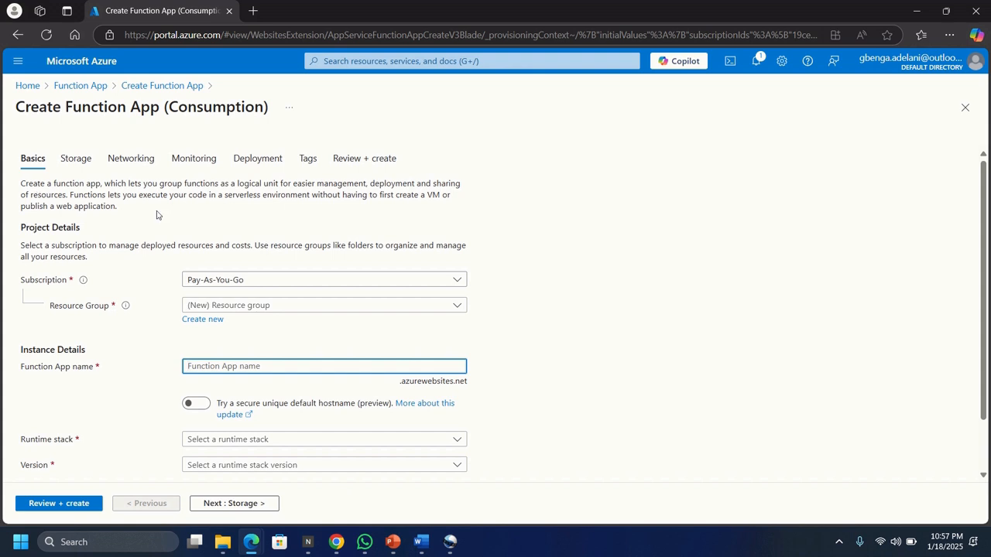
Step: Create a new resource group named RG1 for the function app
scroll(611, 338, down, 1)
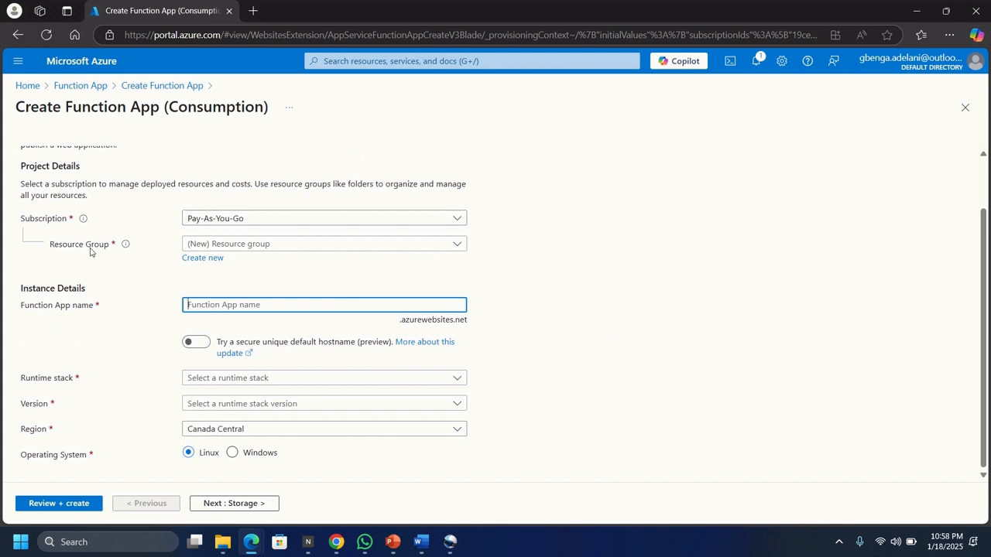
click(201, 246)
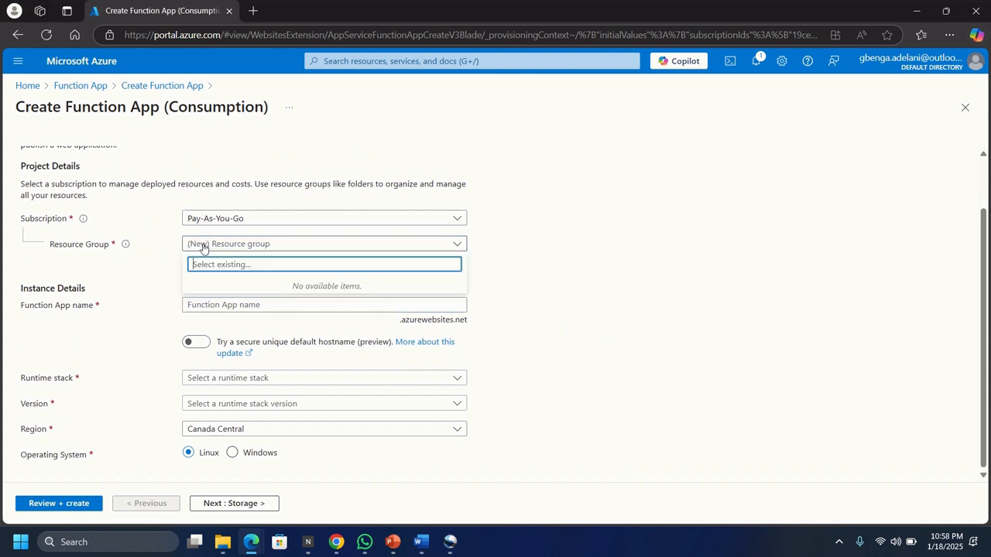
click(157, 271)
click(217, 260)
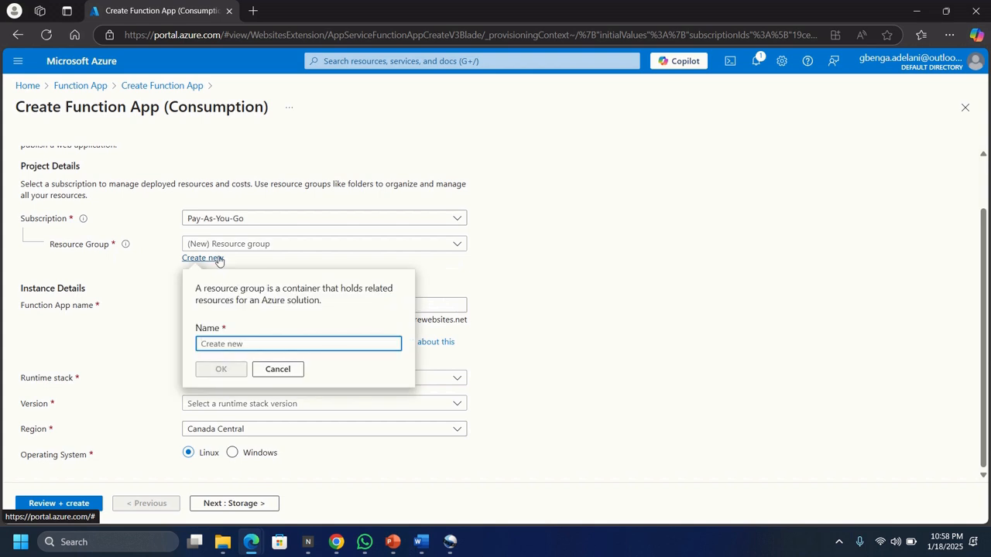
text(RG1)
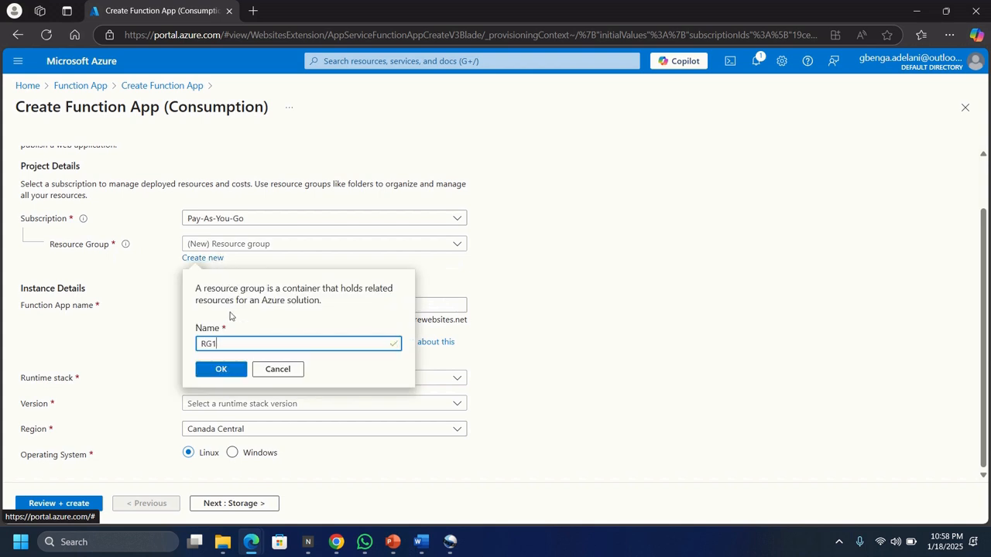
click(223, 370)
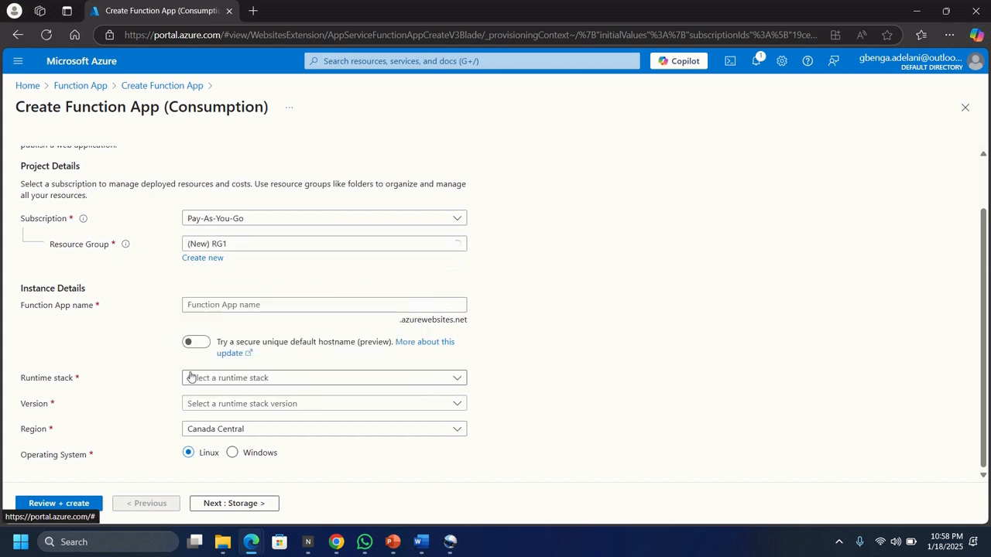
Step: Name the function app function2025 and choose PowerShell Core as its runtime stack
click(229, 305)
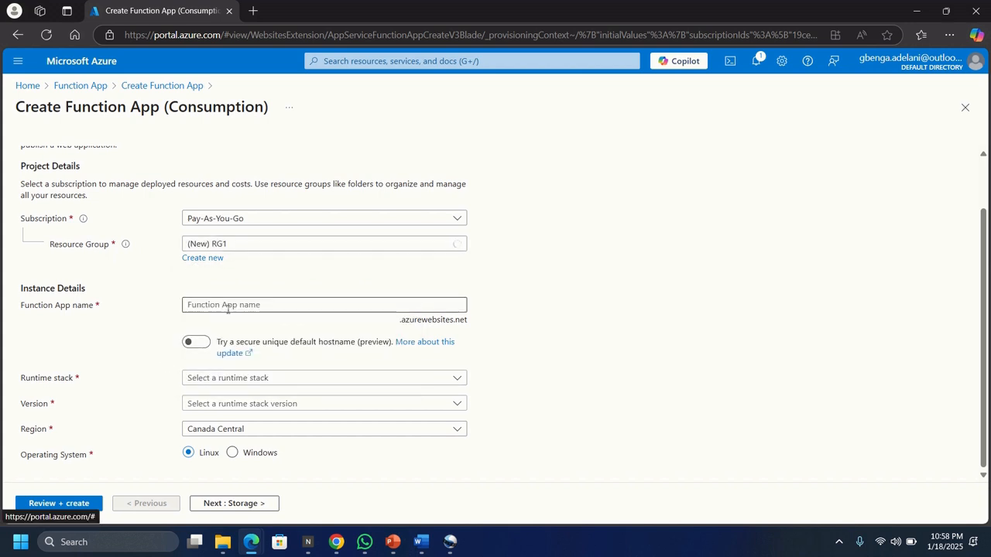
text(fun)
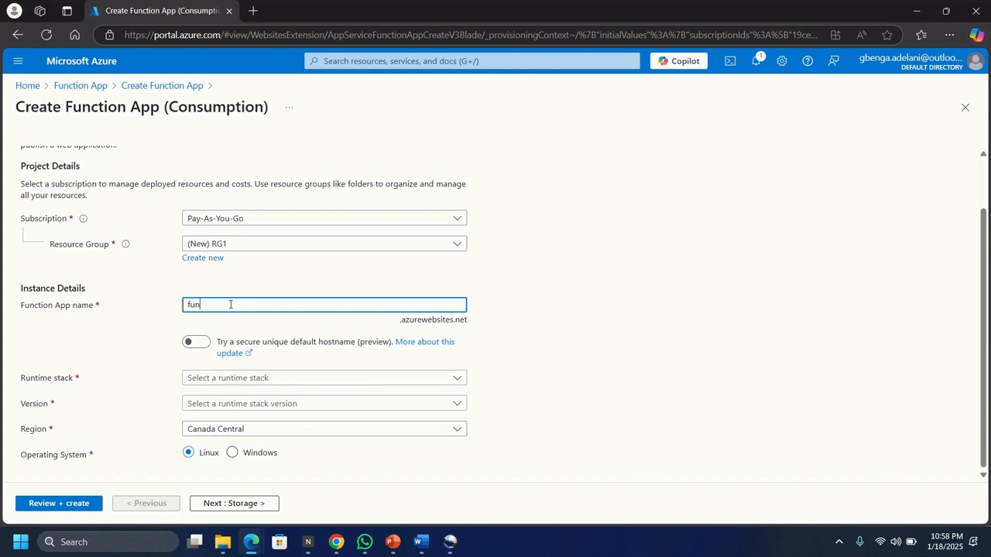
text(ction2025)
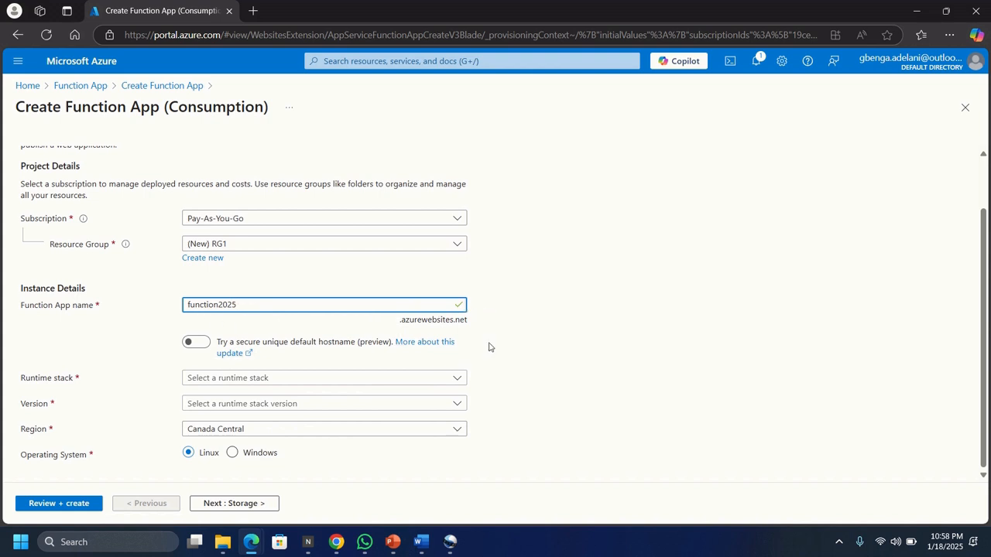
click(204, 380)
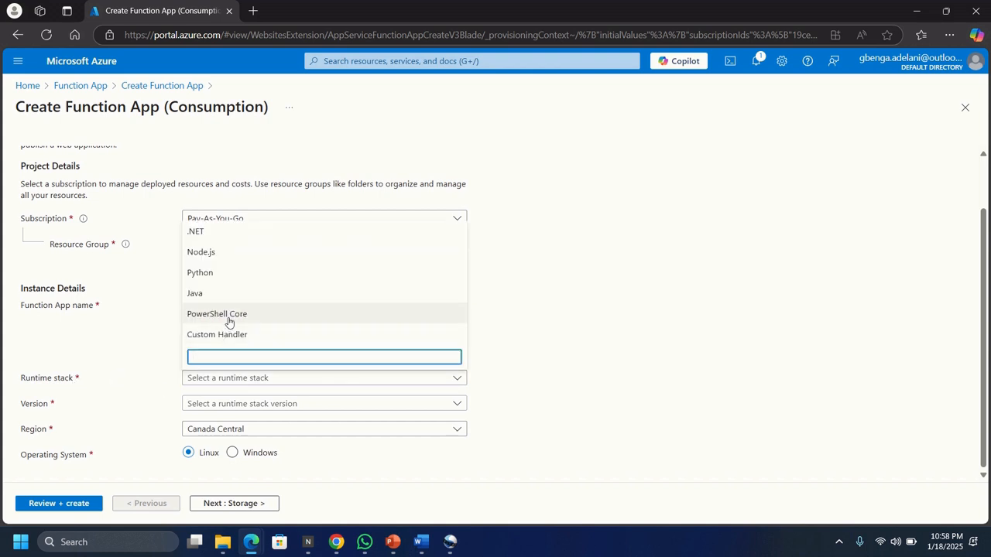
click(229, 319)
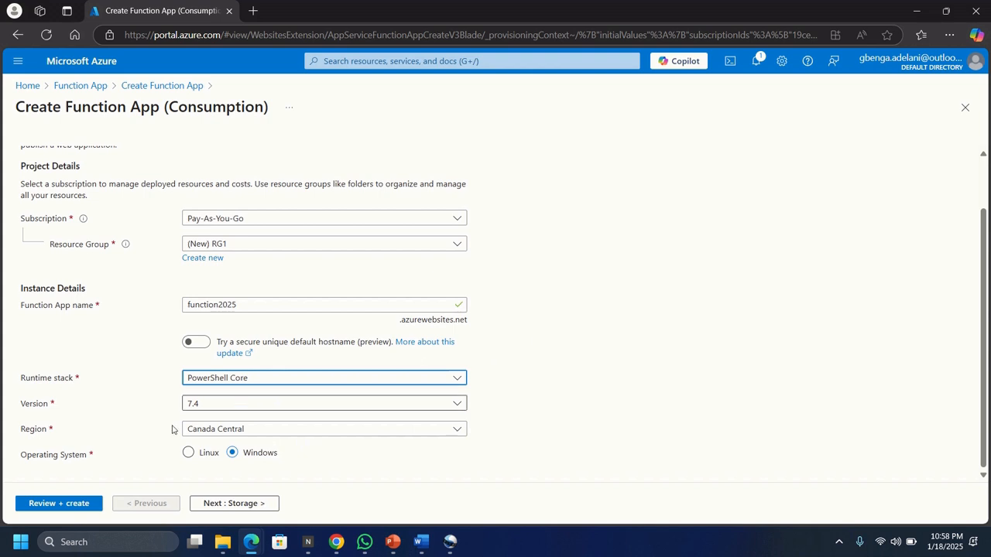
Step: Review the settings, create the function app and open the deployed resource
click(52, 505)
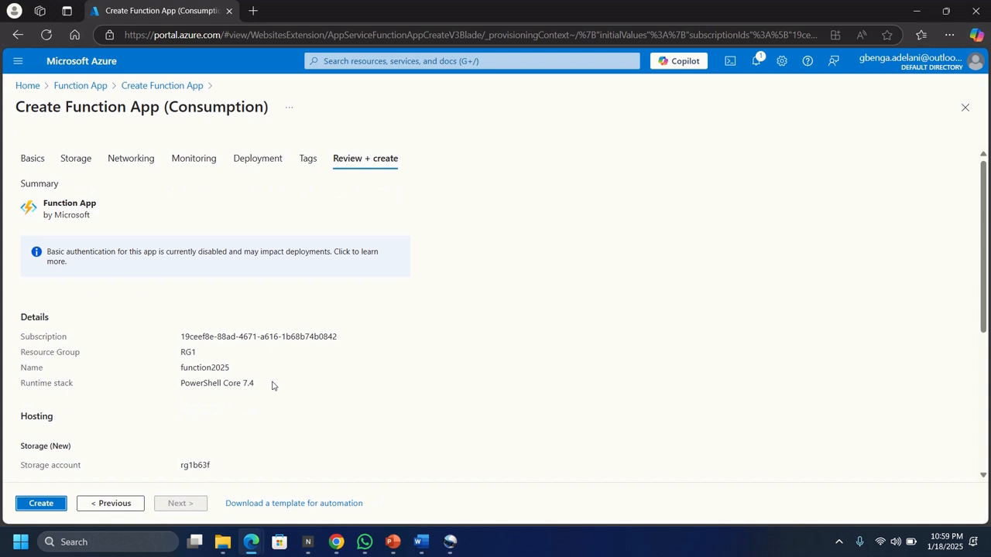
click(34, 505)
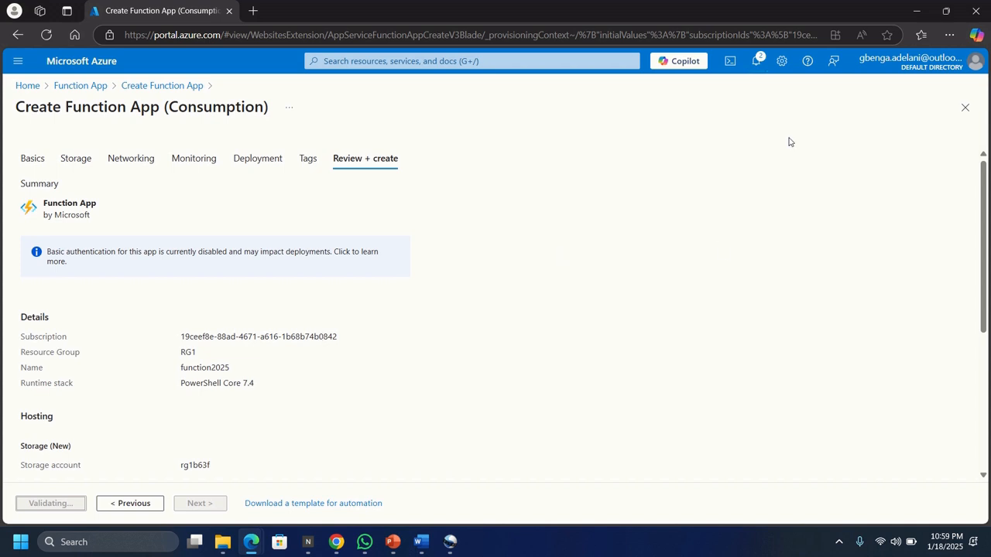
click(760, 65)
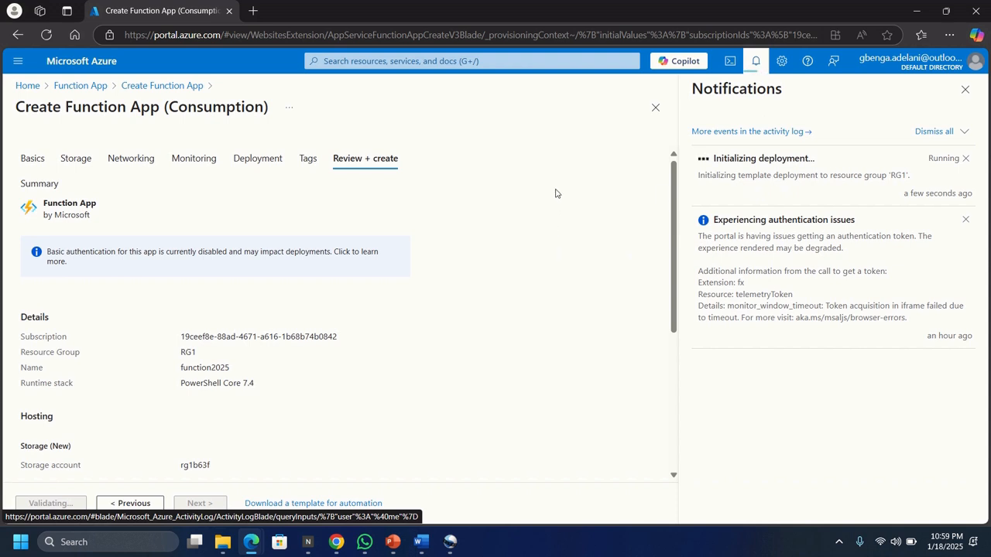
click(965, 91)
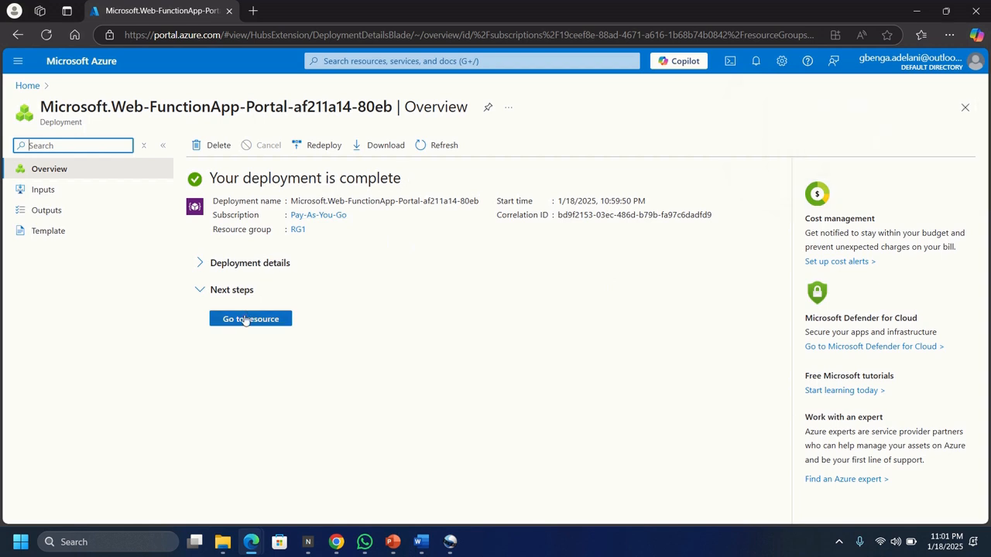
click(244, 323)
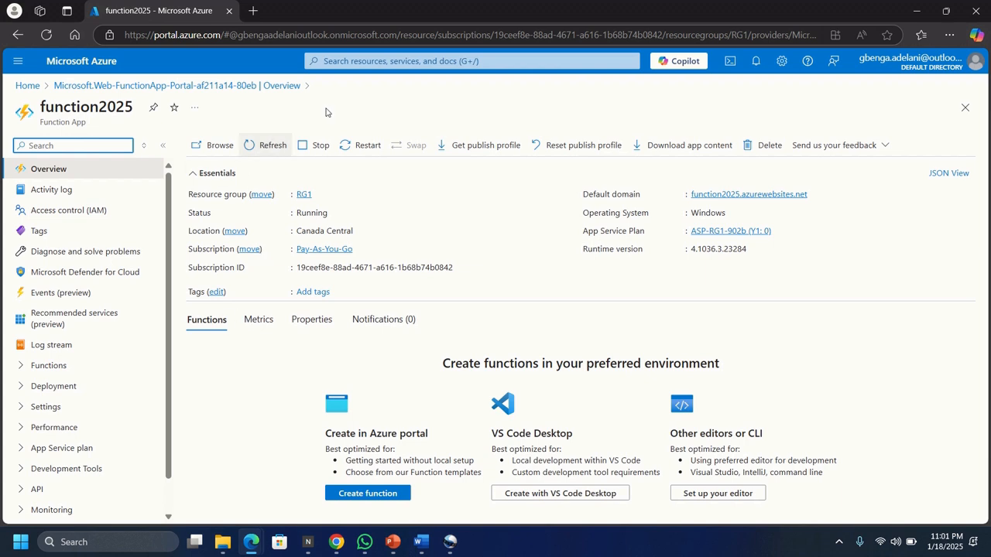
Step: View the overview of function2025 from the Function App list, then reach it again through the deployment notification
click(369, 62)
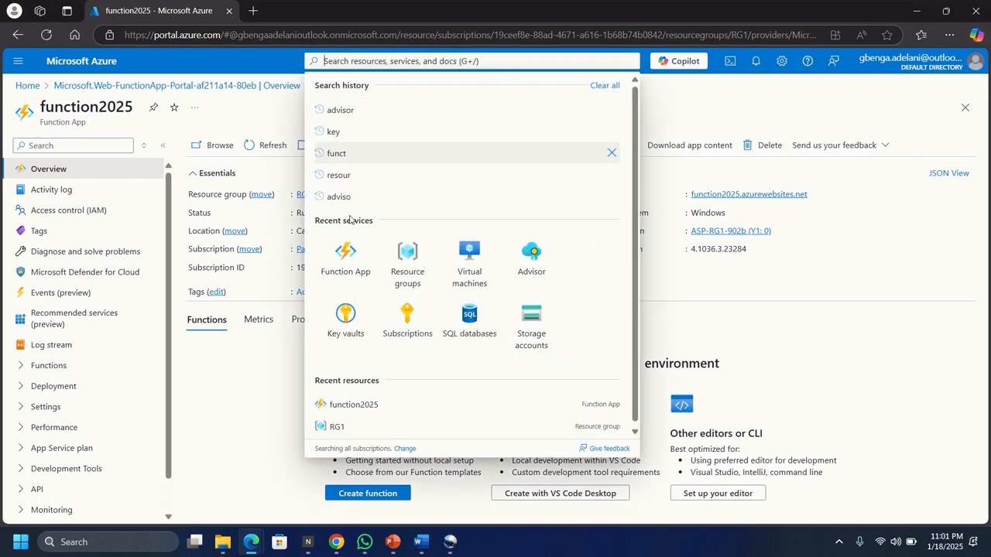
click(348, 255)
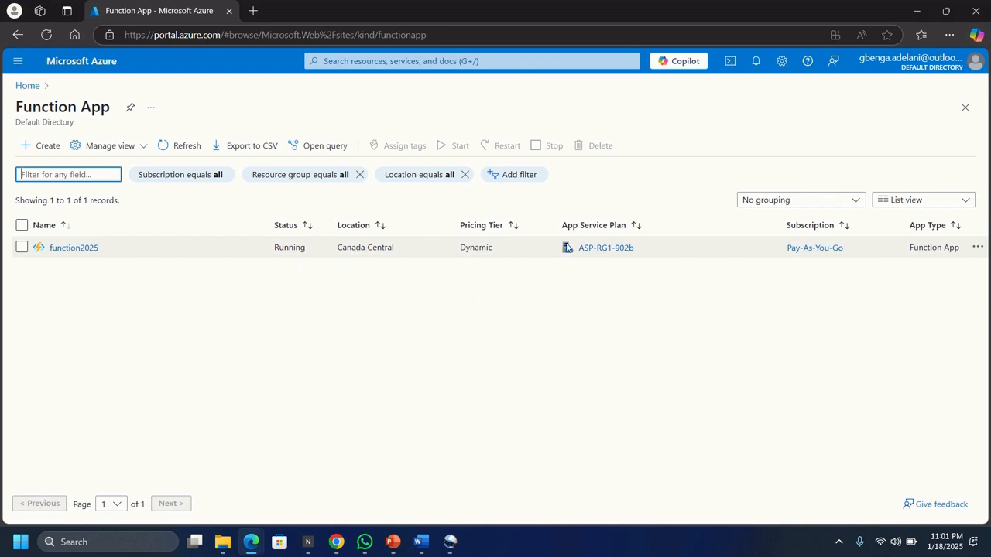
click(75, 250)
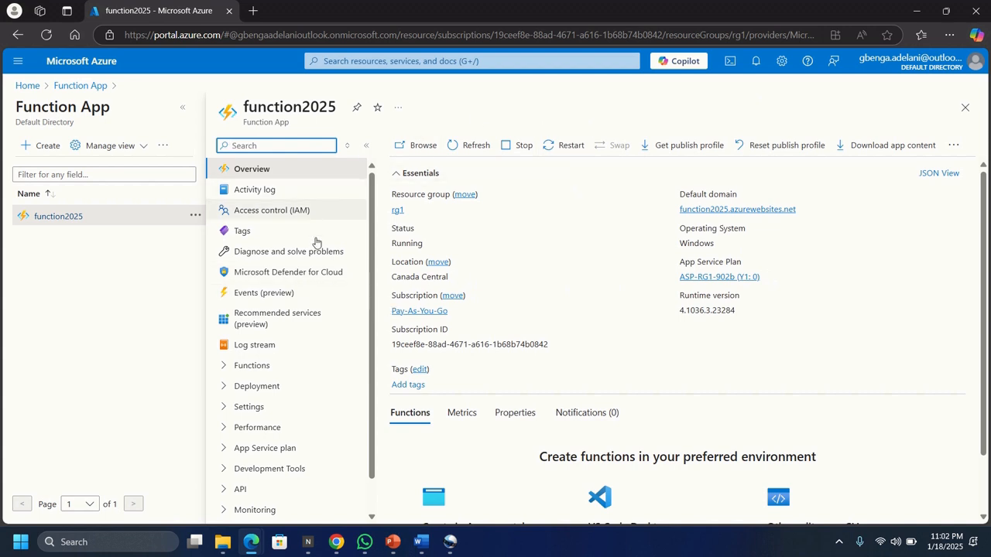
click(758, 67)
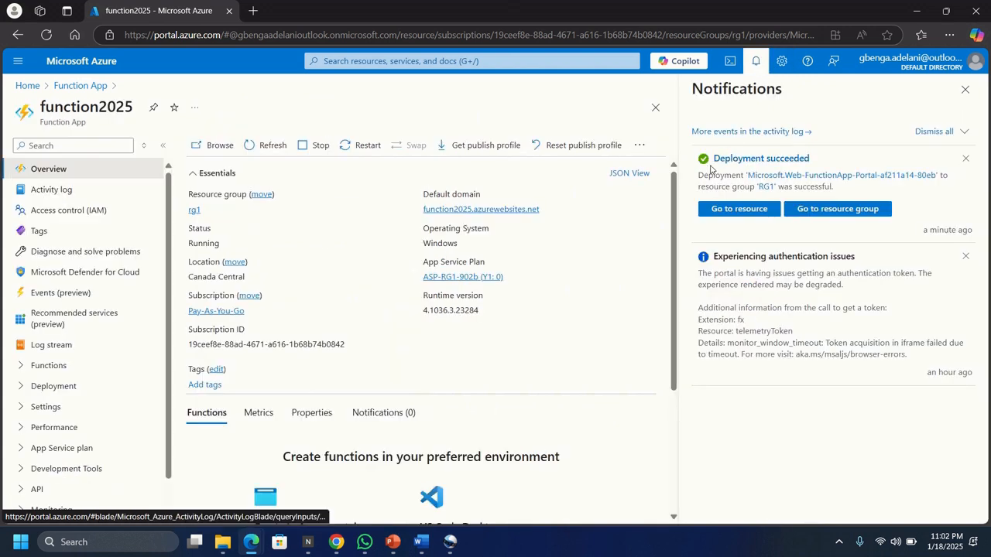
click(733, 209)
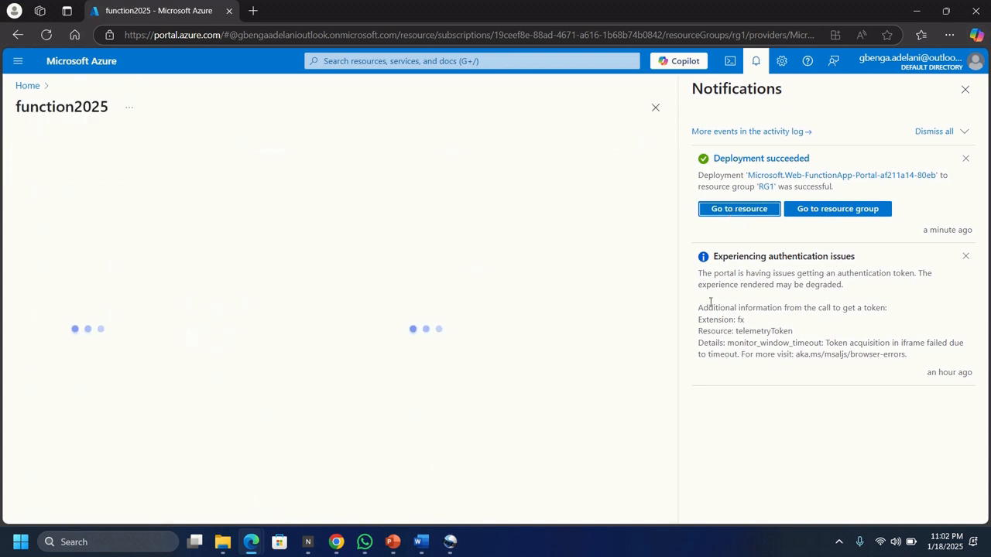
click(964, 89)
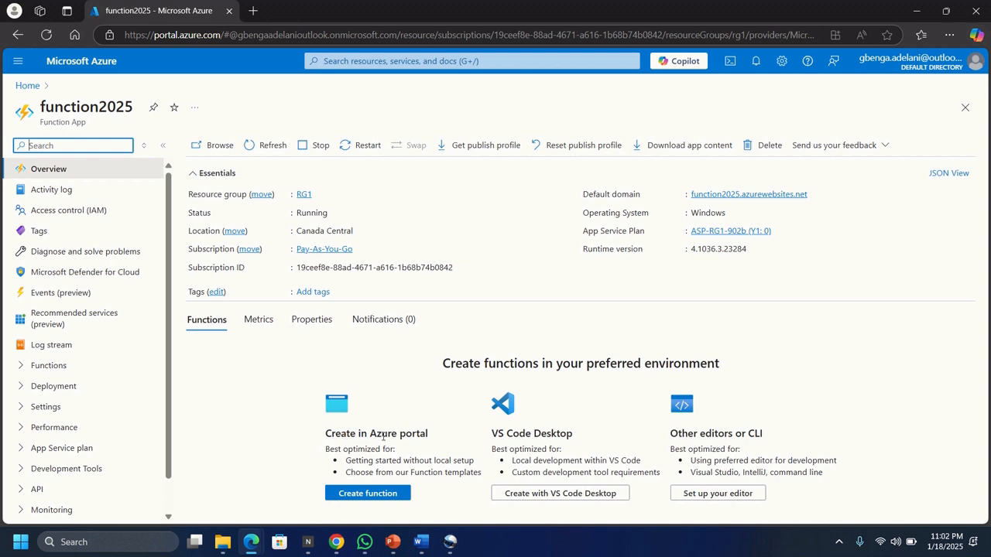
Step: Create a function in function2025 from the HTTP trigger template, keeping the name HttpTrigger1 and the Function authorization level
click(359, 499)
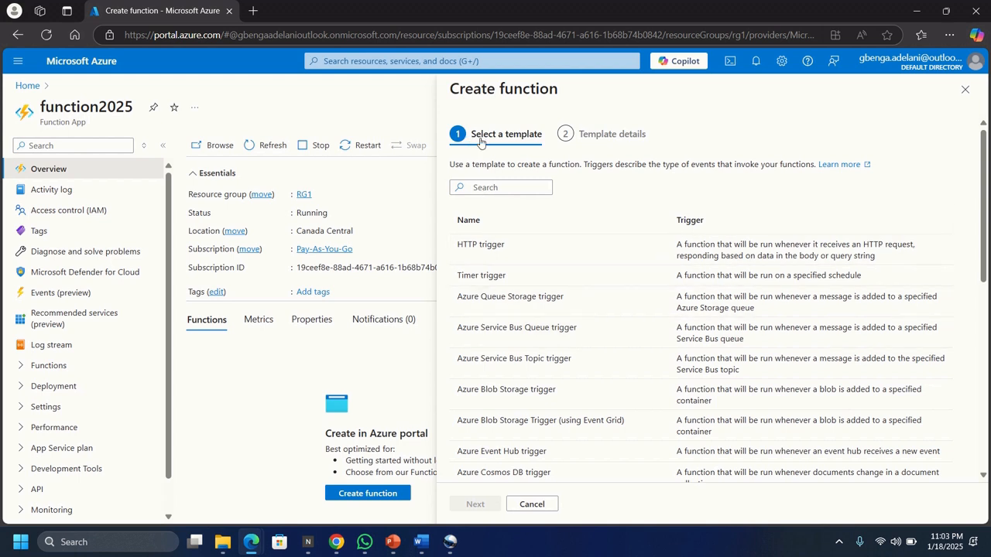
click(483, 249)
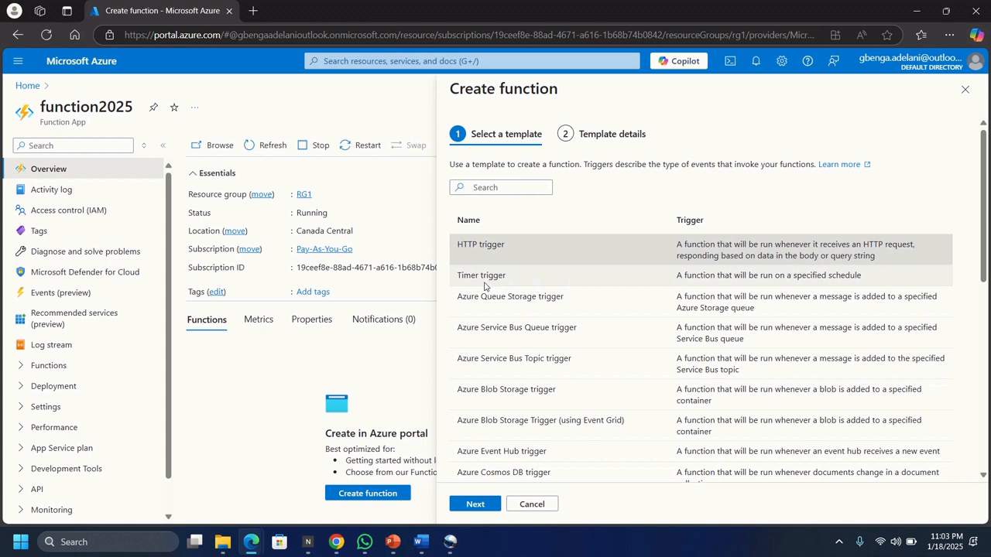
click(477, 504)
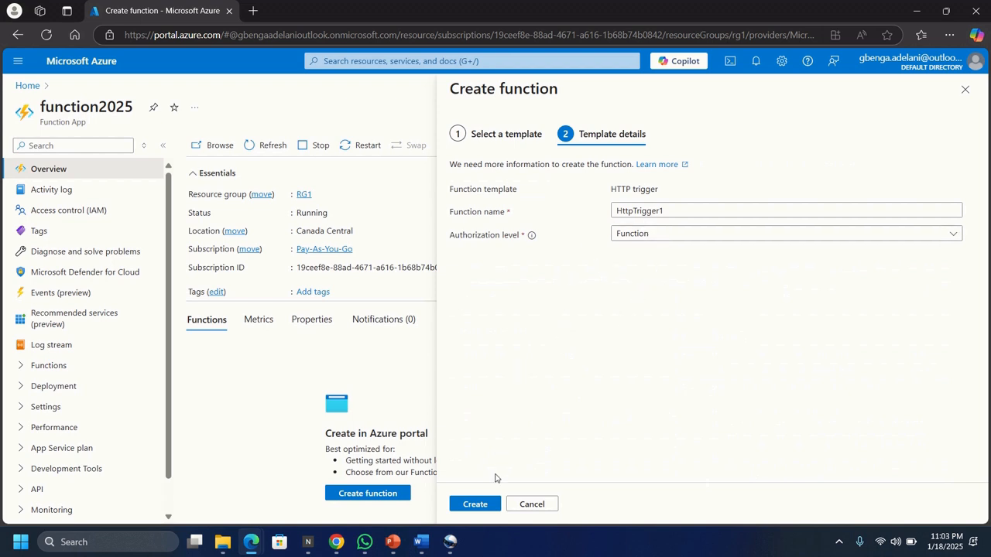
click(477, 507)
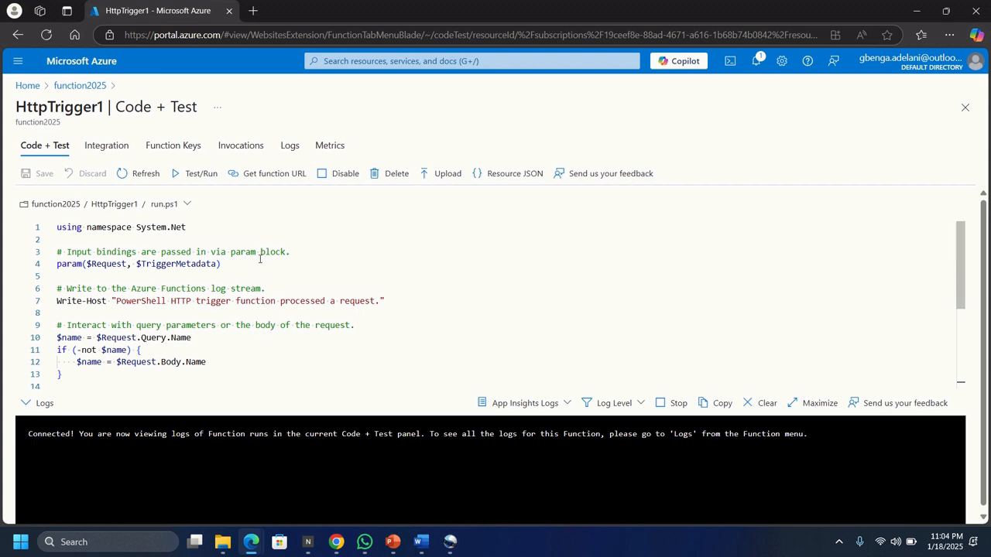
Step: Test-run HttpTrigger1 as a POST request with the query parameter Name set to Test123
click(196, 173)
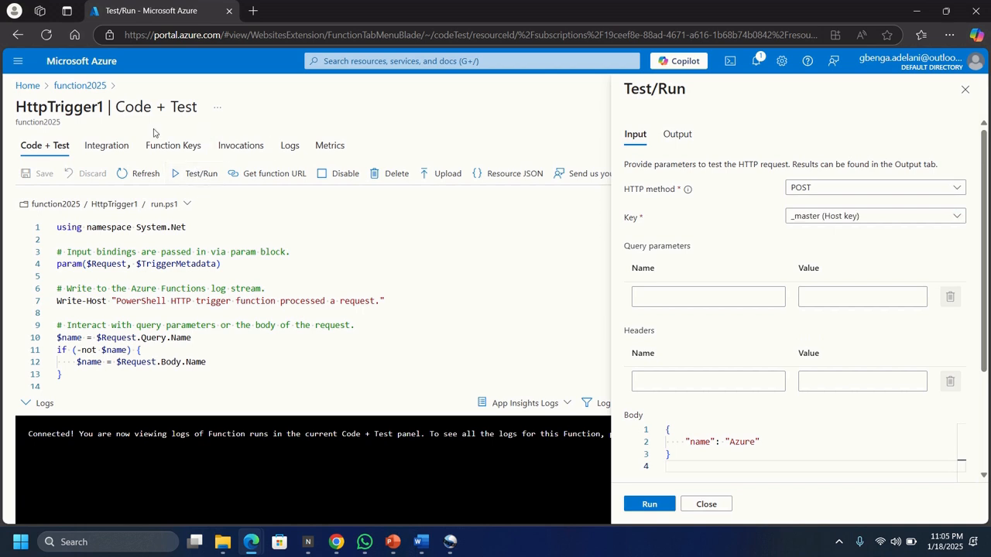
click(667, 298)
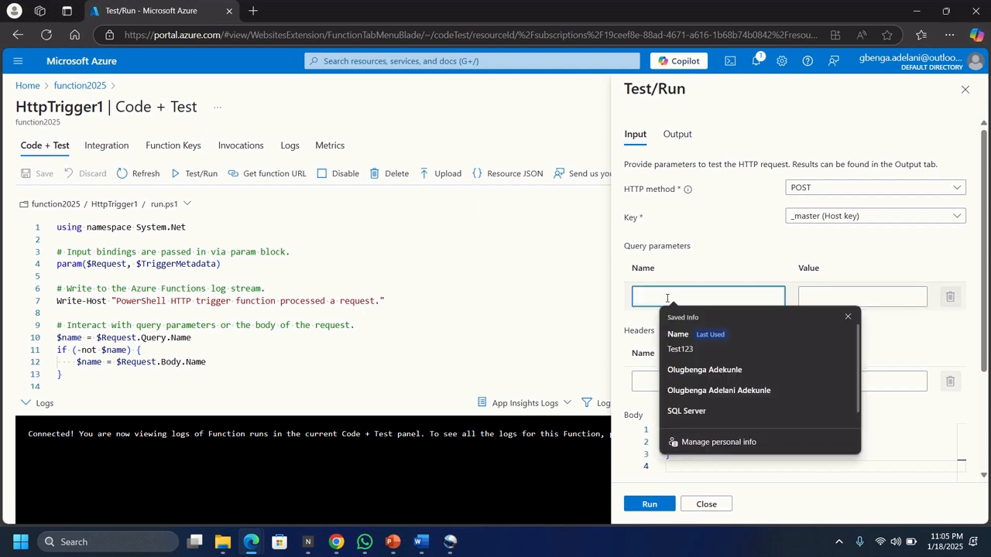
text(Name)
text(me)
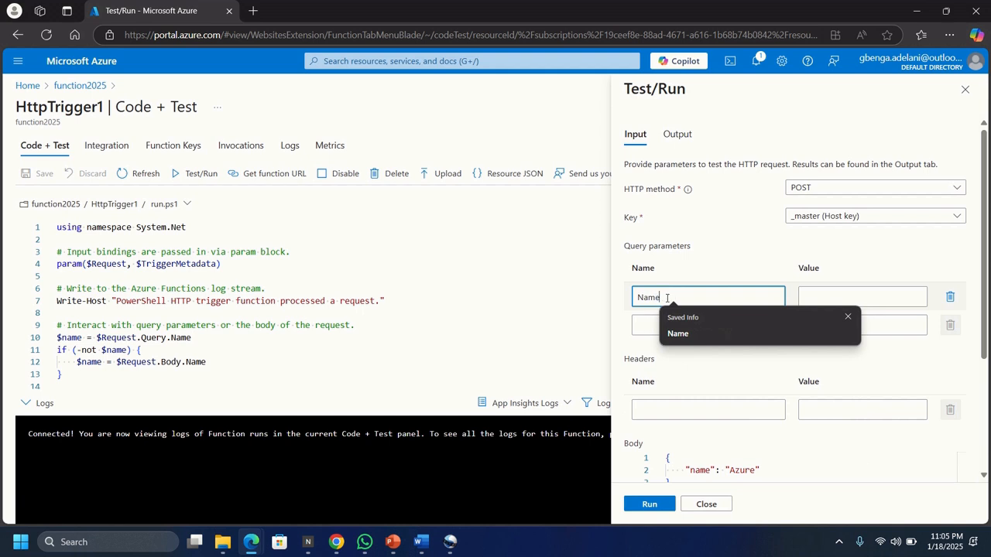
click(852, 296)
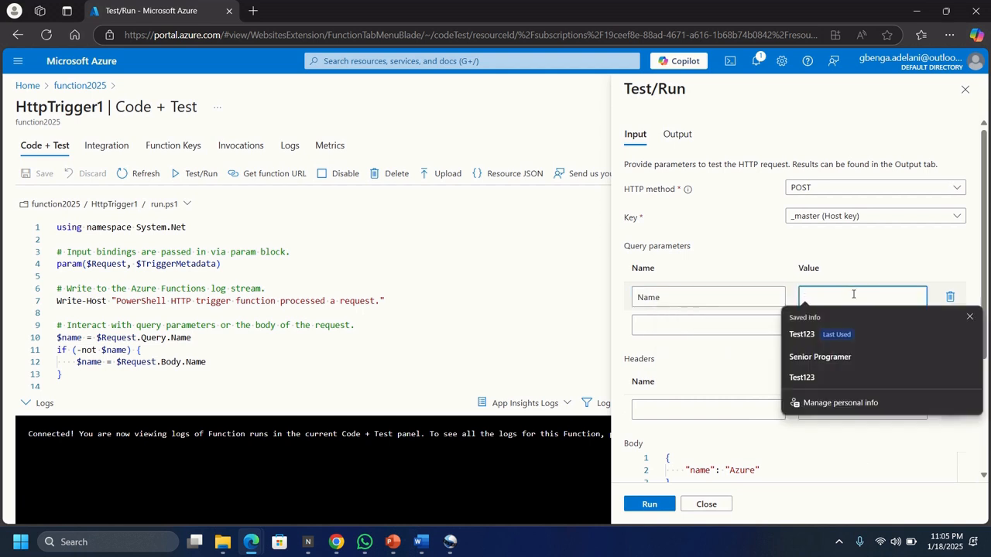
text(Tesy)
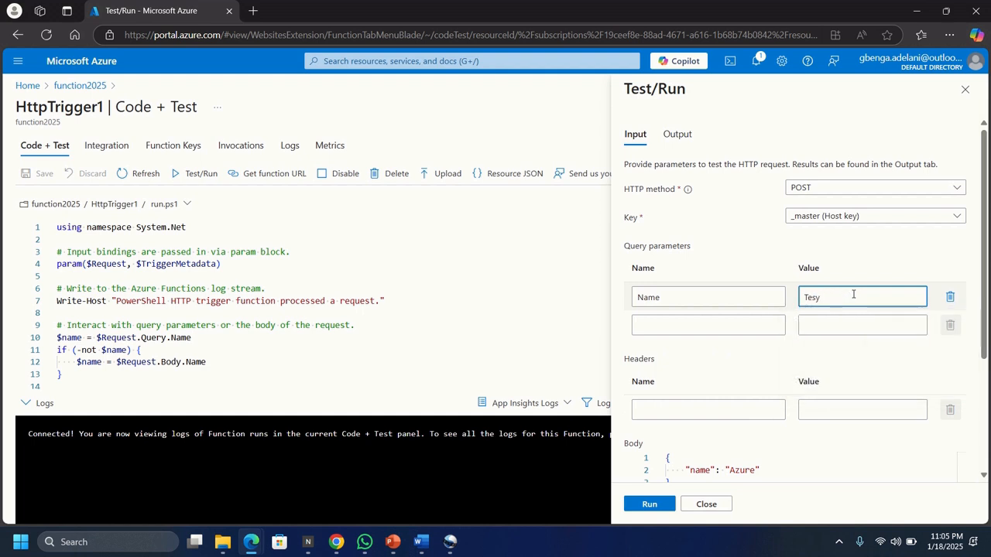
key(BackSpace)
text(t123)
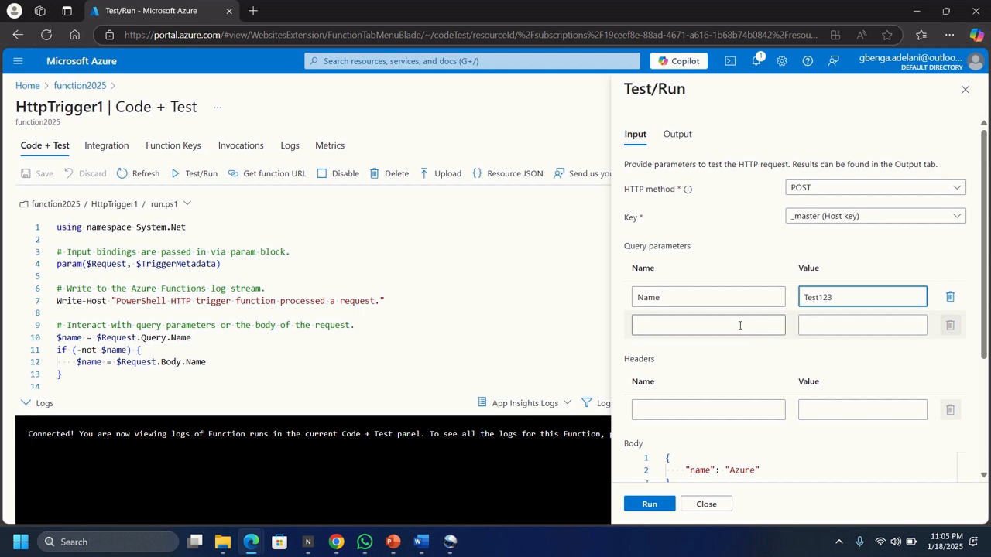
click(648, 505)
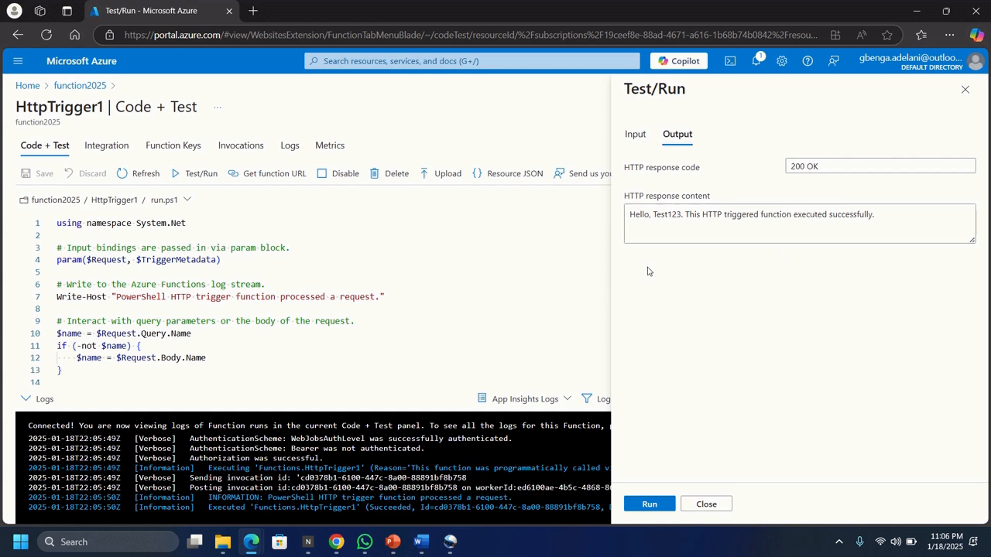
Step: Copy HttpTrigger1's URL containing the default function key and load it in a new browser page
click(270, 182)
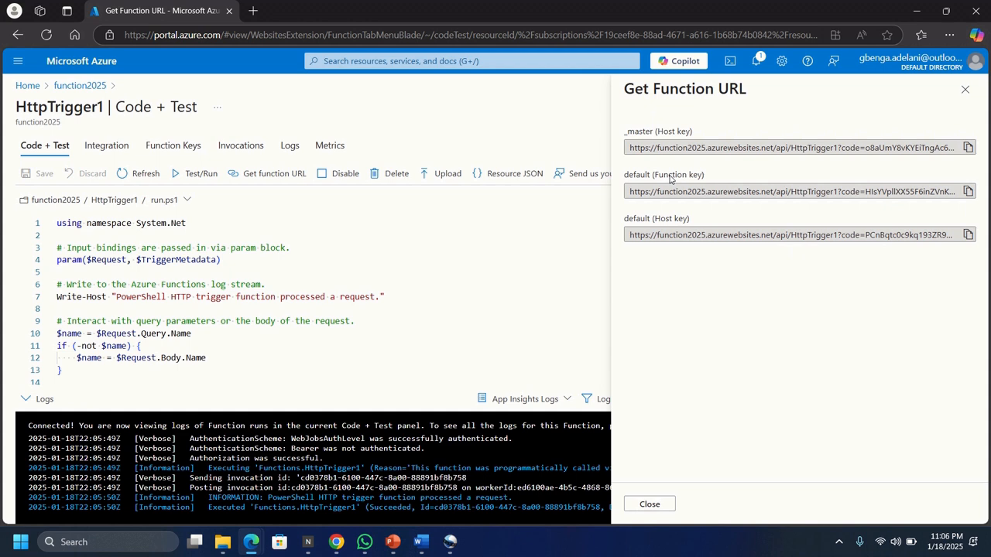
click(968, 193)
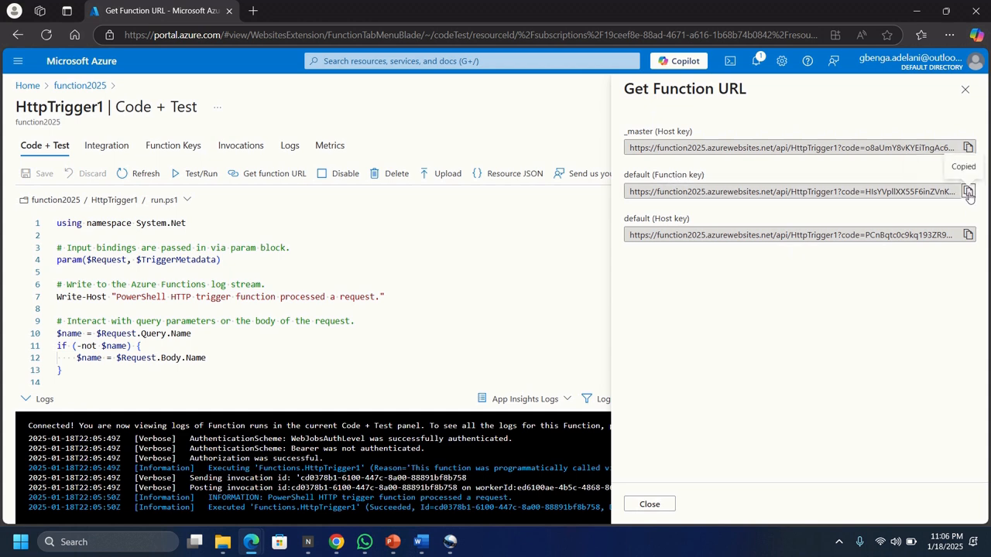
click(254, 11)
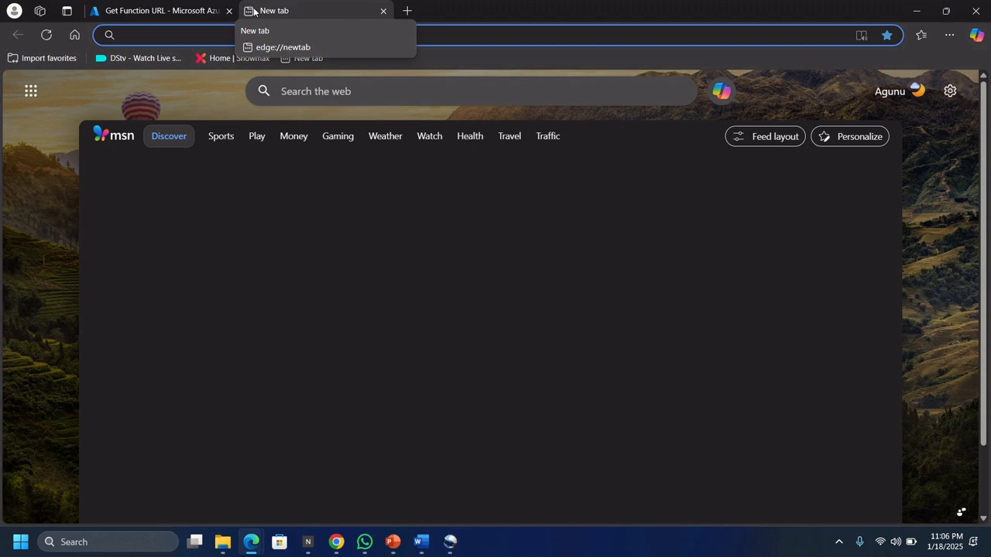
key(ctrl+v)
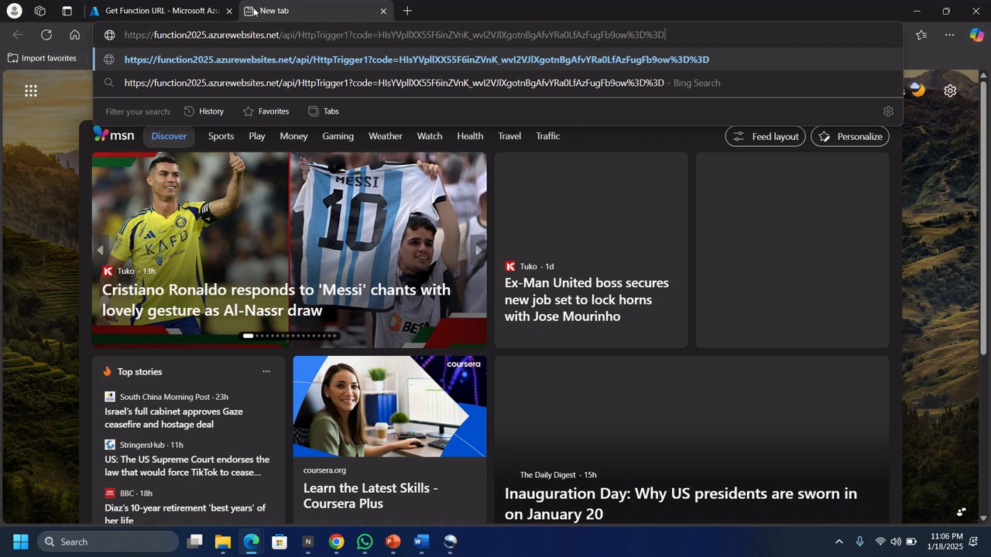
key(Return)
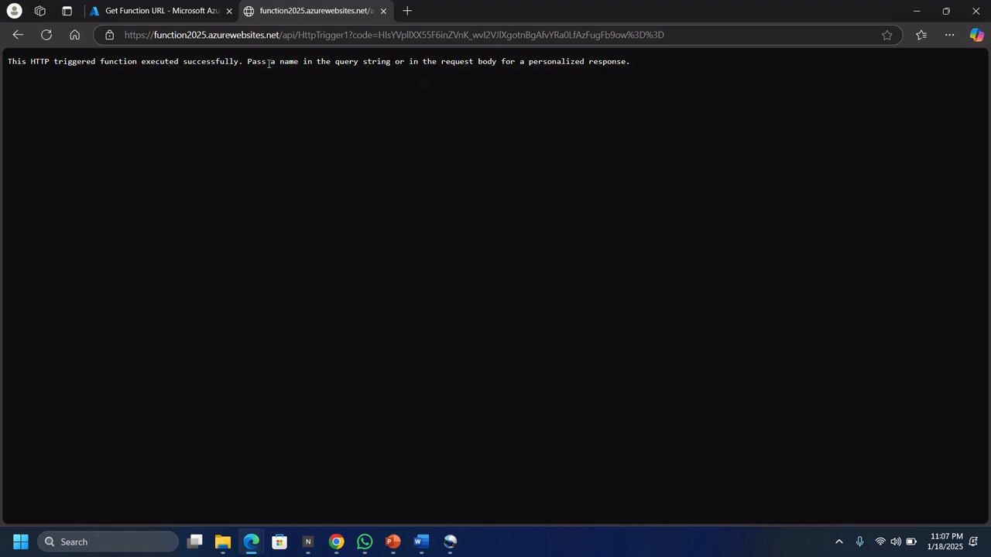
Step: Append an &name= query parameter with the person's first name to the function URL and load it
click(679, 34)
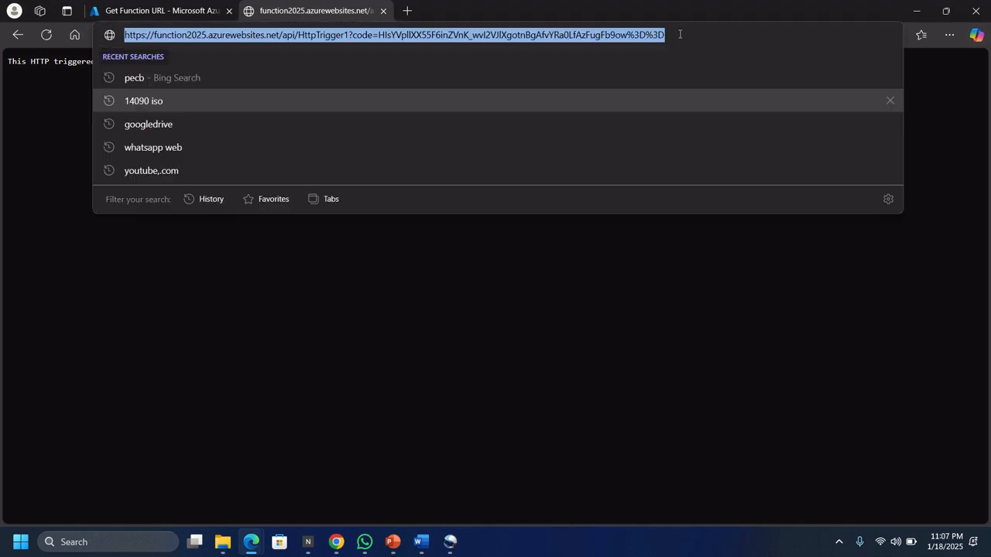
text(&)
key(ctrl+z)
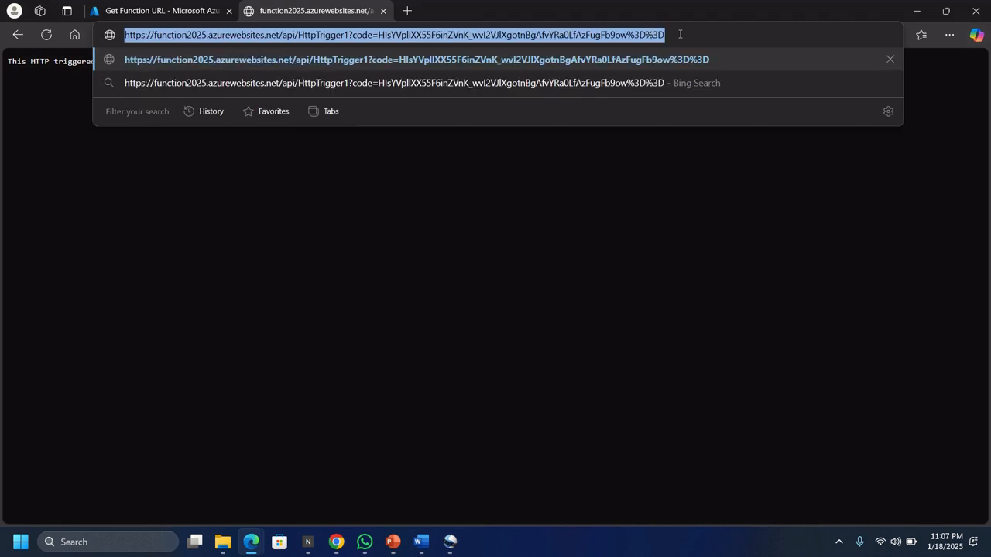
click(680, 34)
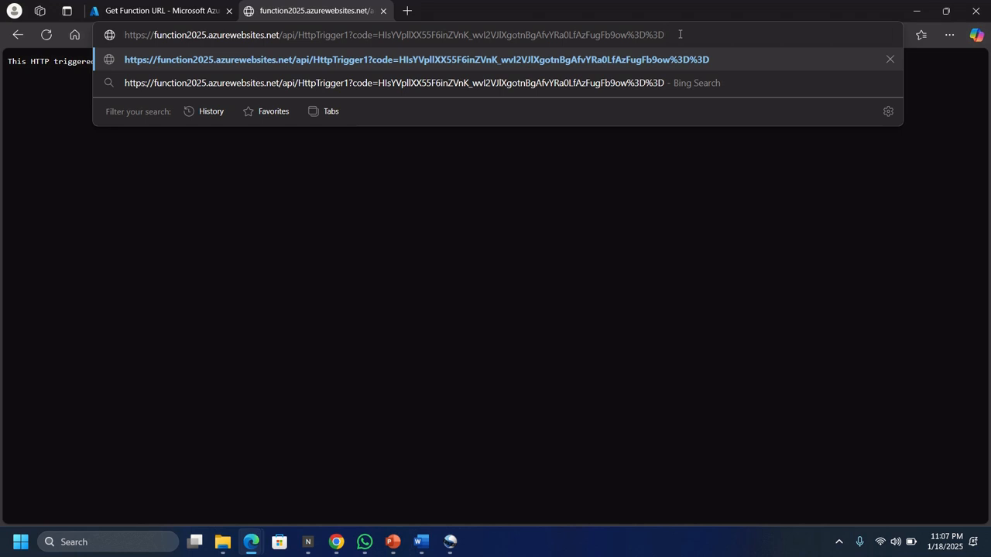
text(&n)
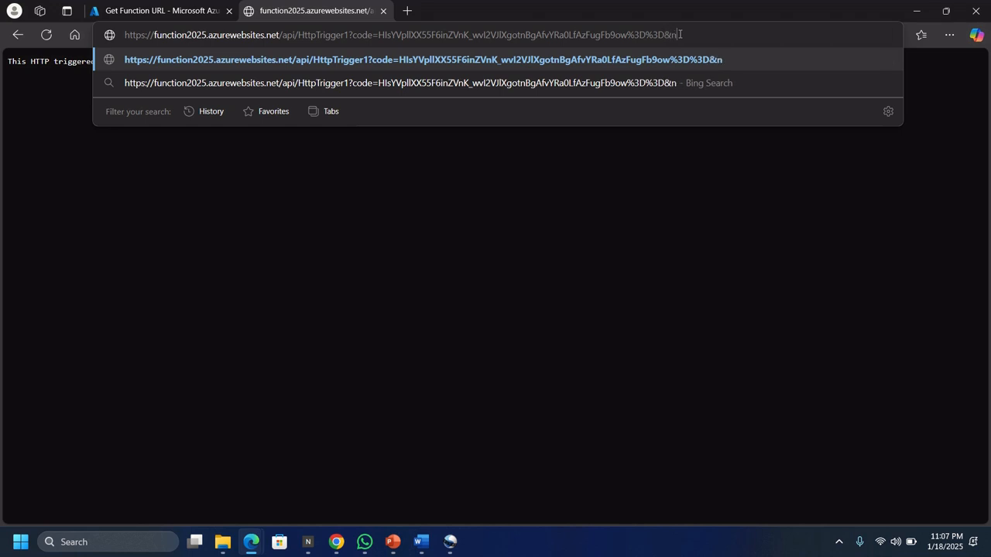
text(ame)
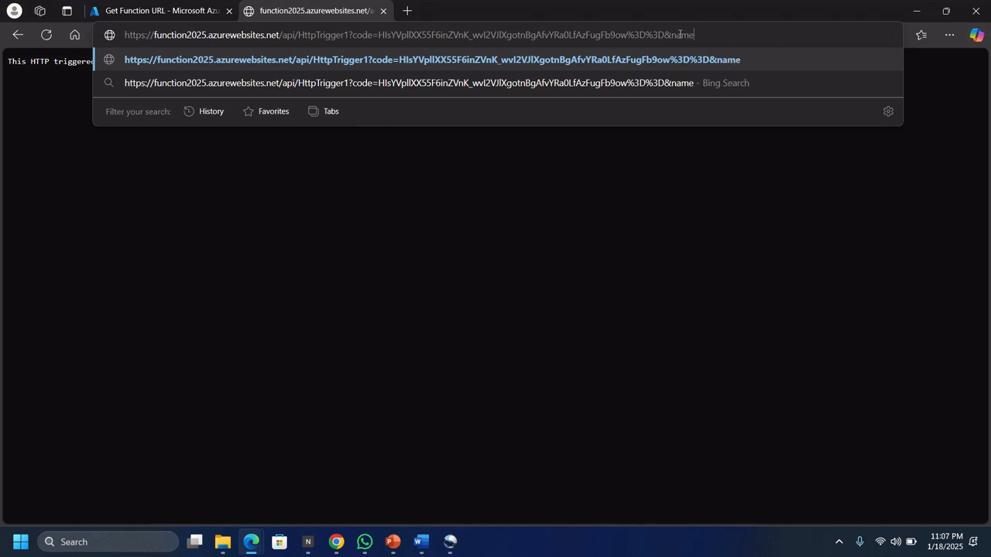
text(=olu)
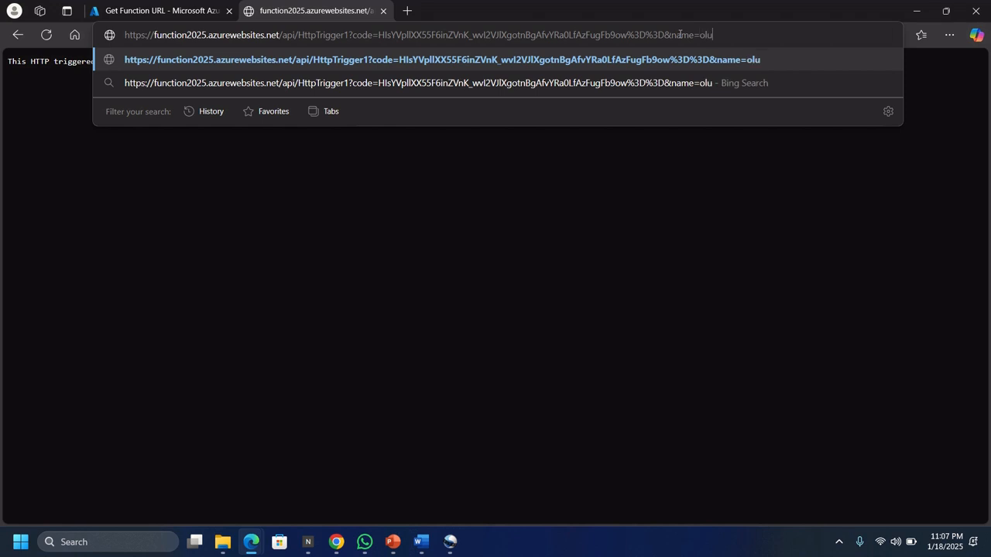
text(gbenga)
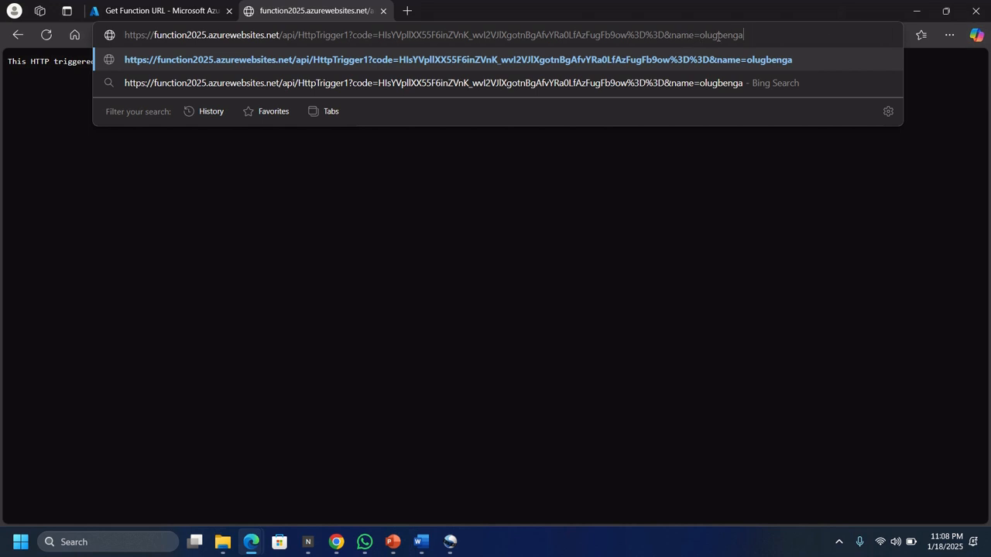
key(Return)
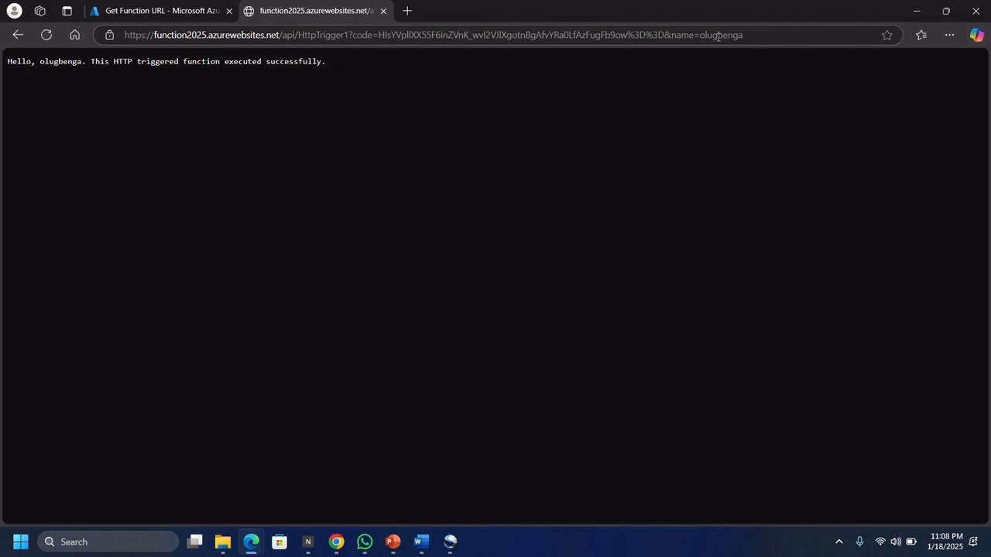